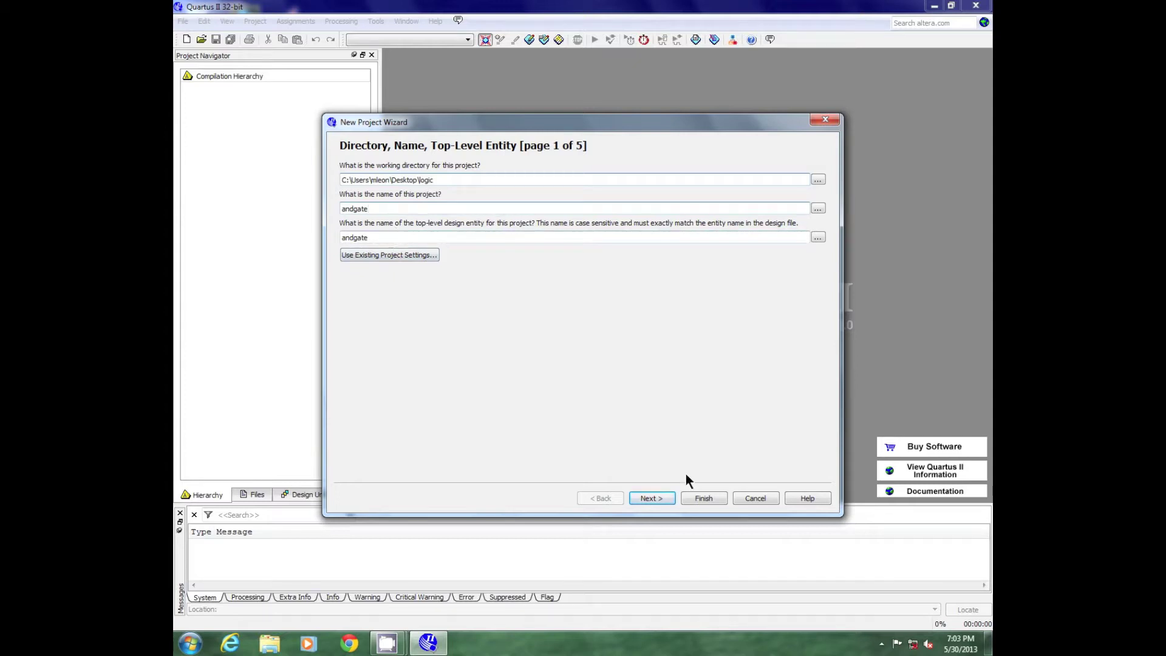
- Accept andgate as the project and top-level entity name, create its Desktop logic directory, and add no existing design files
left_click(658, 496)
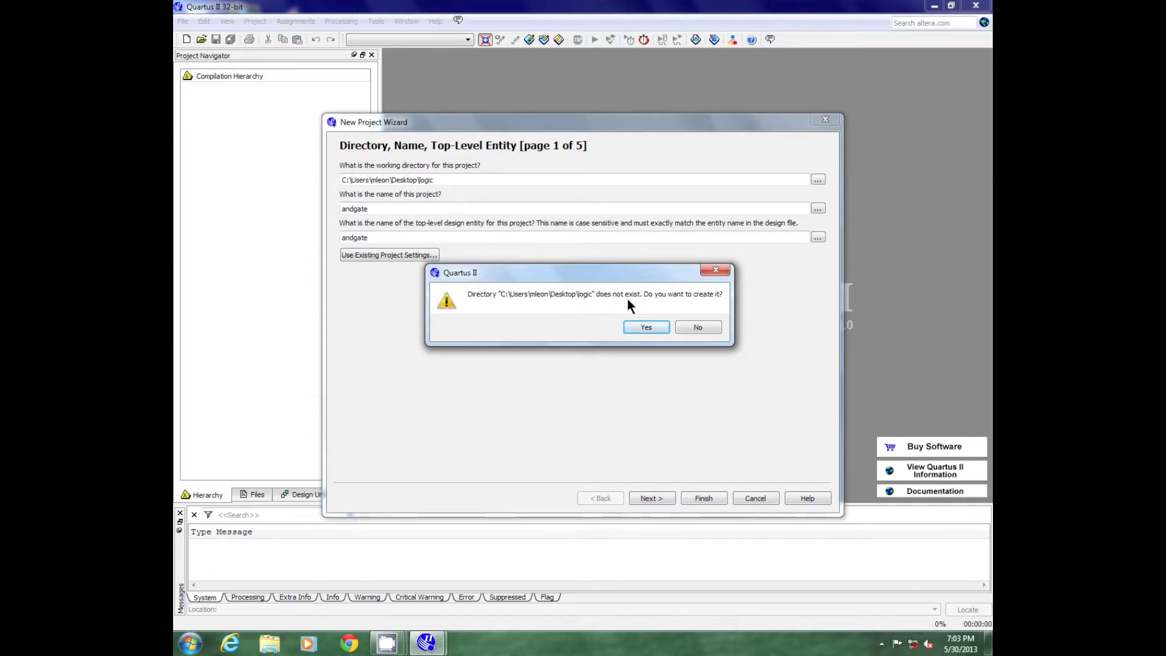
left_click(646, 327)
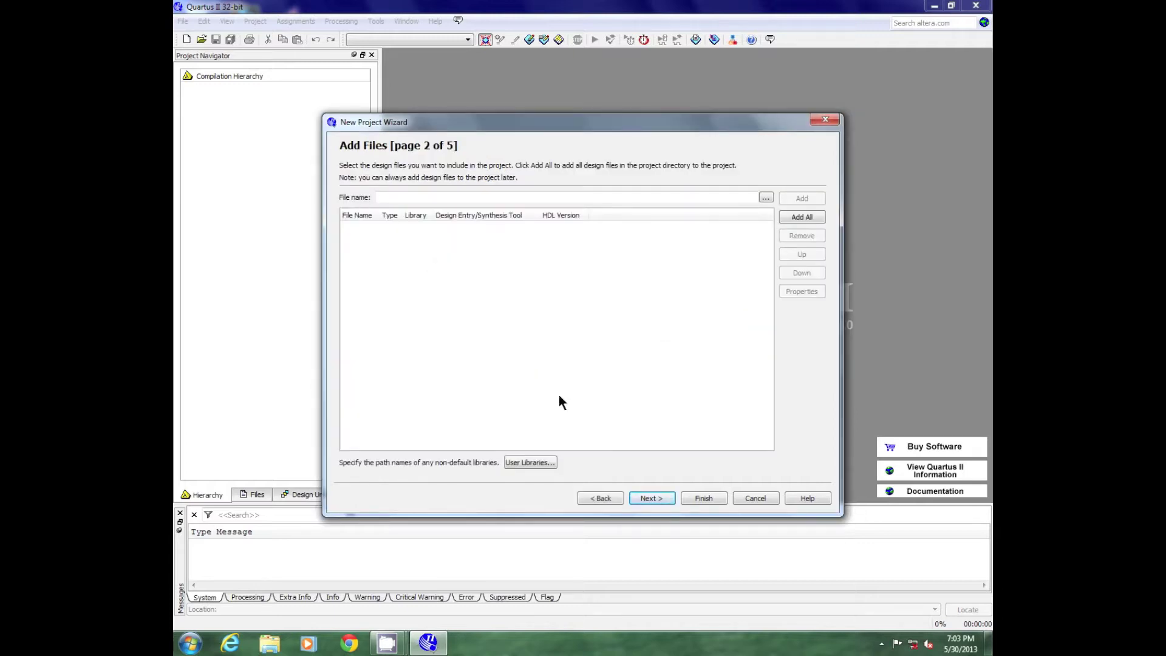
left_click(649, 495)
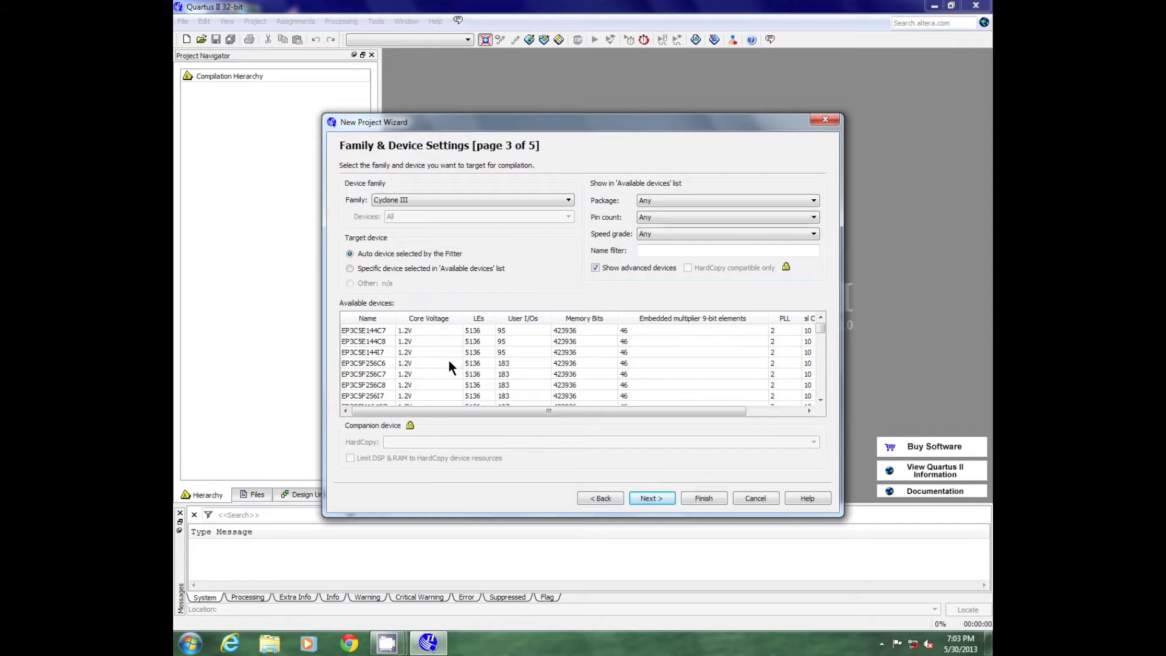
- Target the specific Cyclone III device EP3C16F256C8 and complete the new project with no EDA tools
scroll(449, 363, "down", 4)
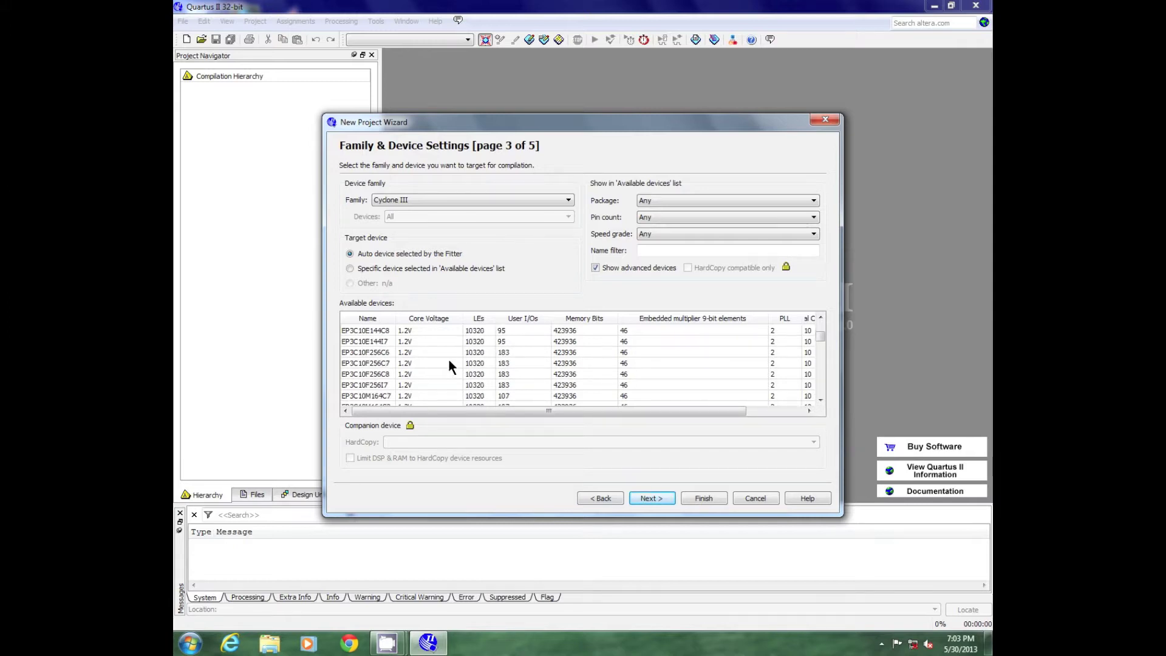
scroll(449, 363, "down", 3)
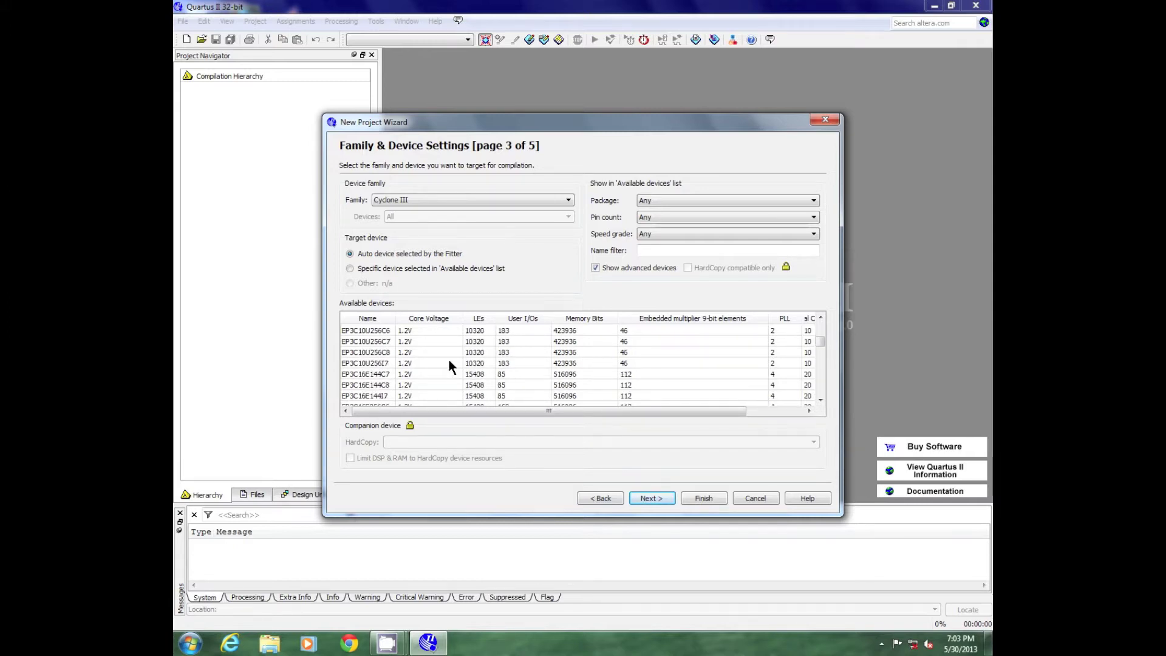
scroll(354, 399, "down", 1)
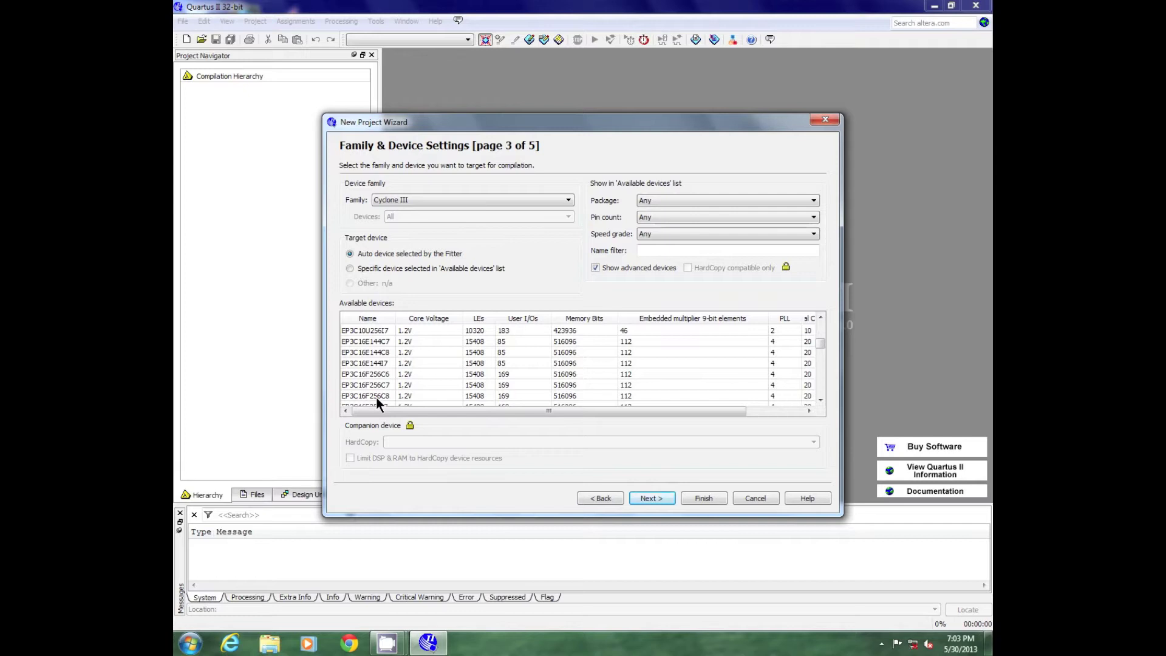
left_click(383, 396)
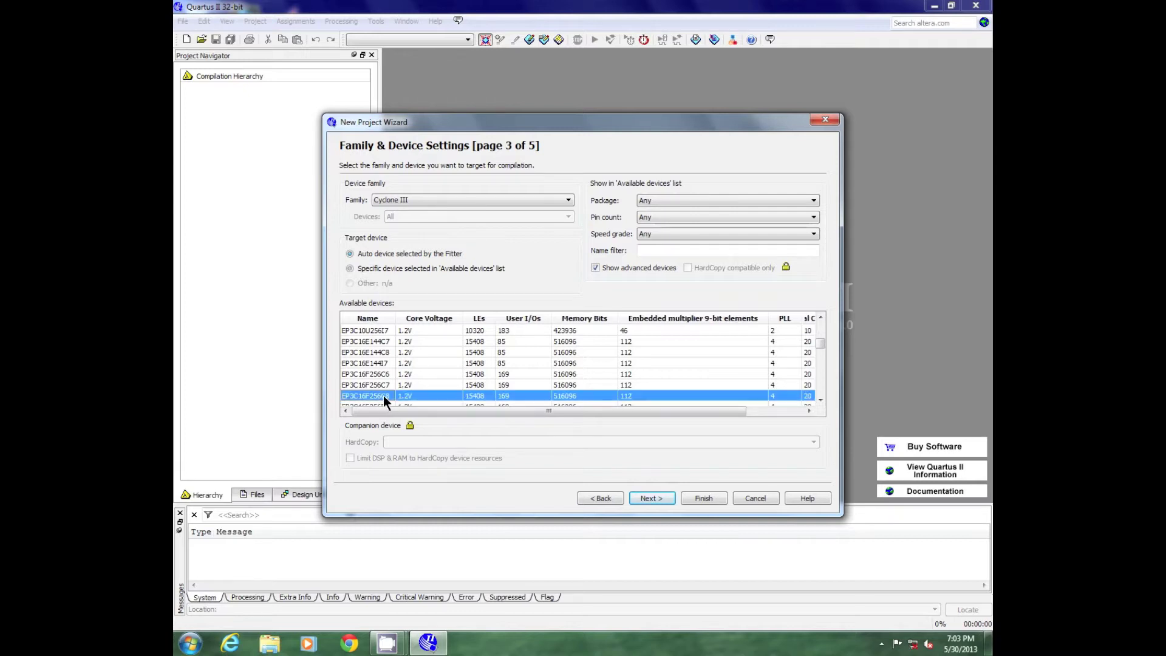
scroll(556, 366, "down", 1)
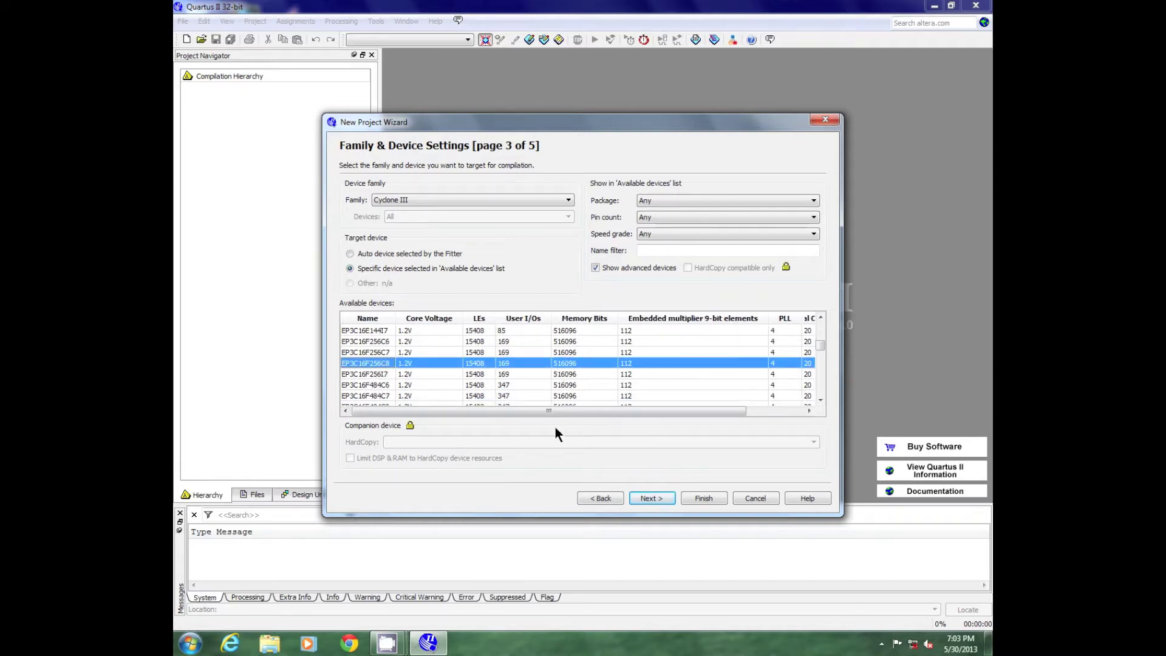
left_click(650, 498)
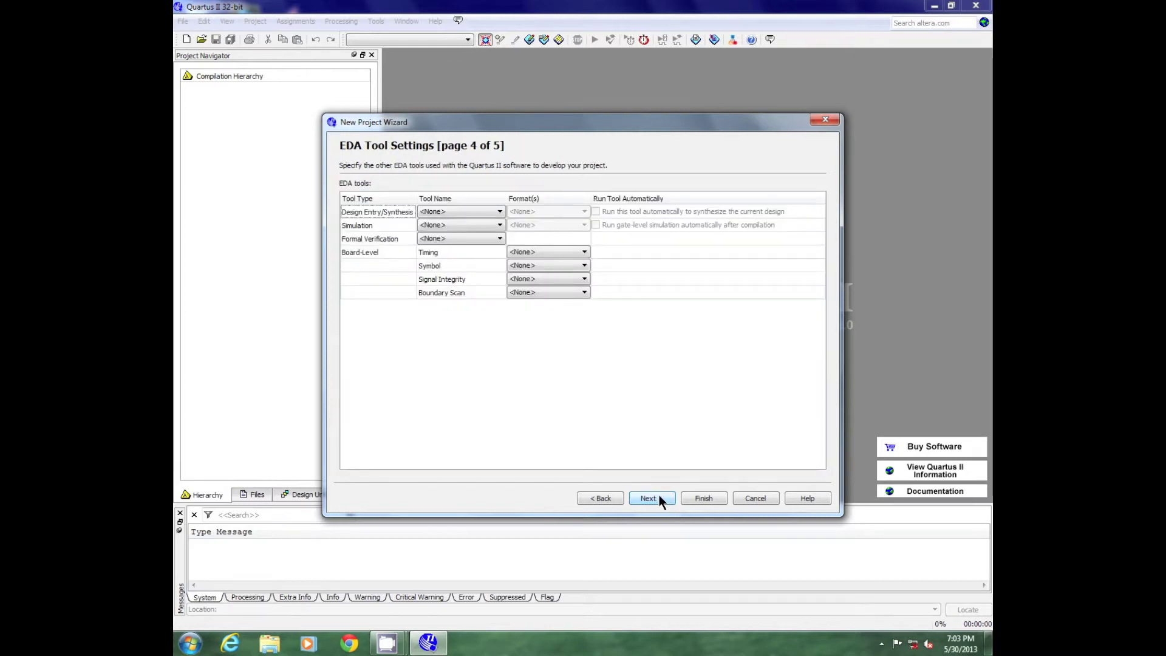
left_click(658, 495)
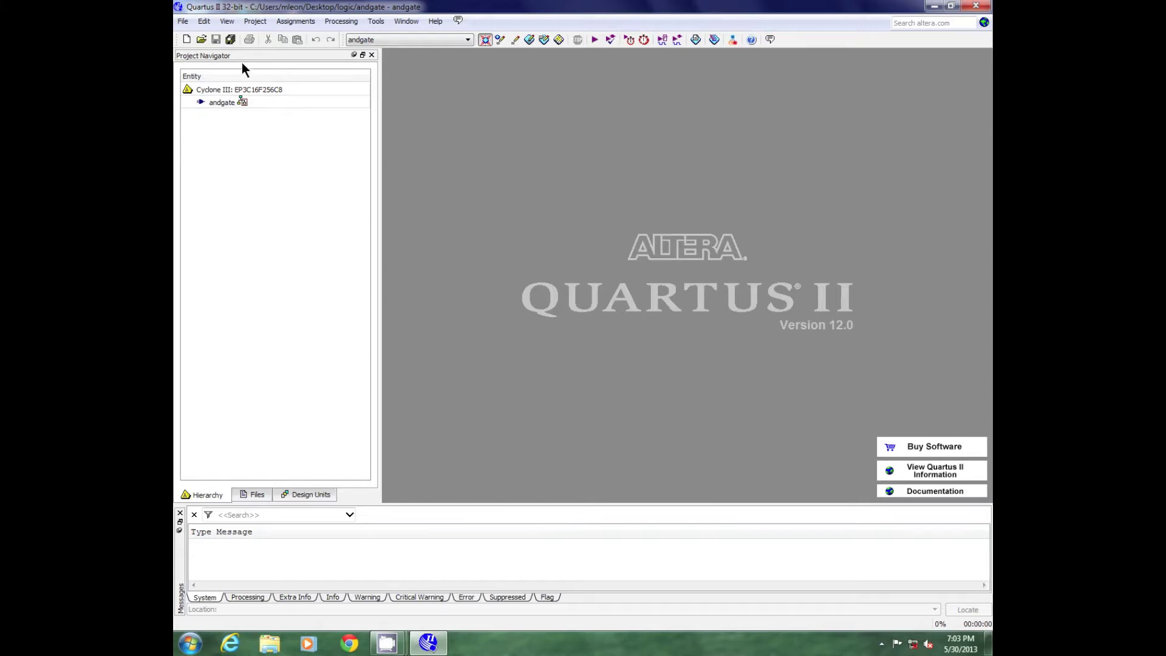
- Show the project's file list and create a new Block Diagram/Schematic File
left_click(182, 21)
left_click(183, 22)
left_click(252, 494)
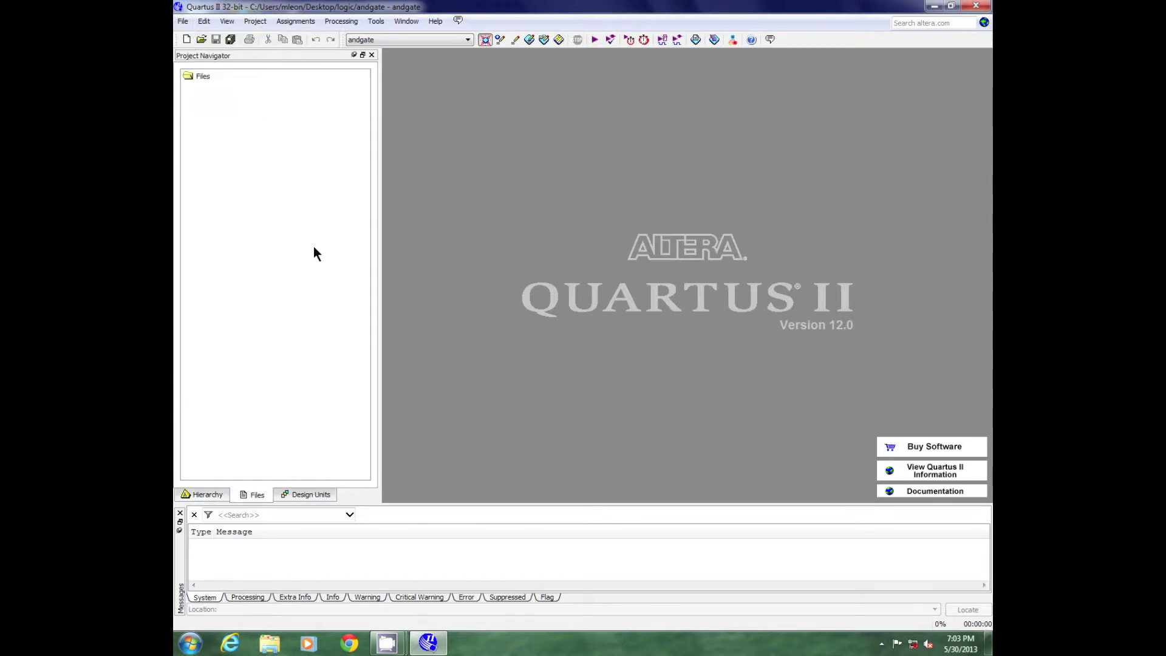
left_click(184, 20)
left_click(200, 38)
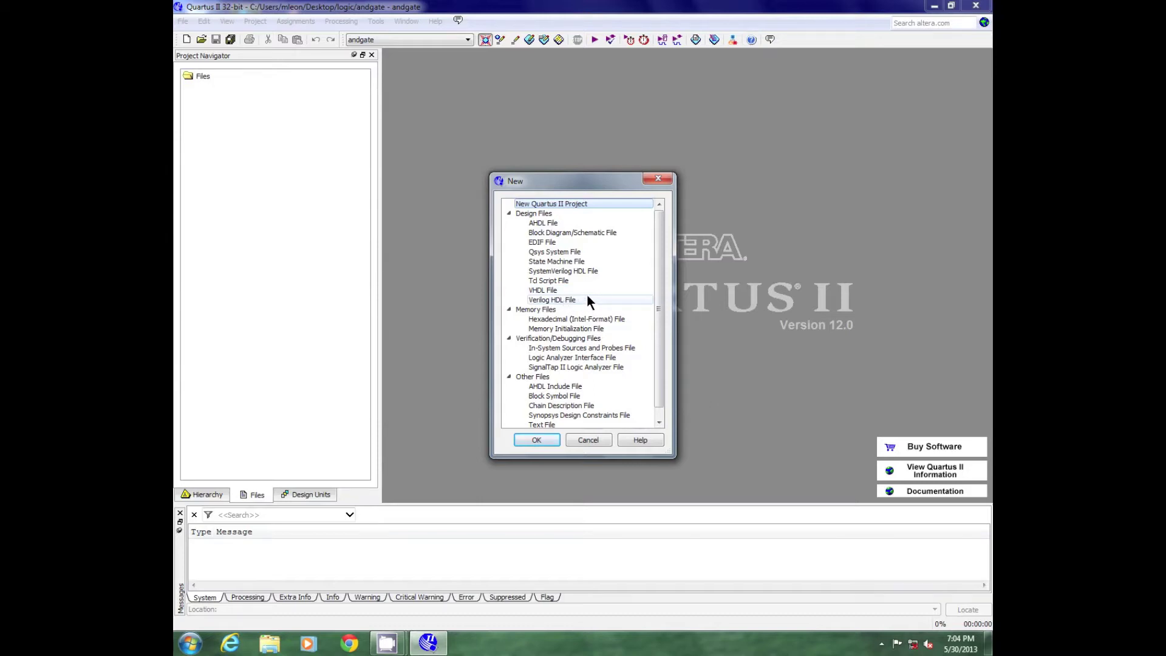
left_click(572, 233)
double_click(568, 233)
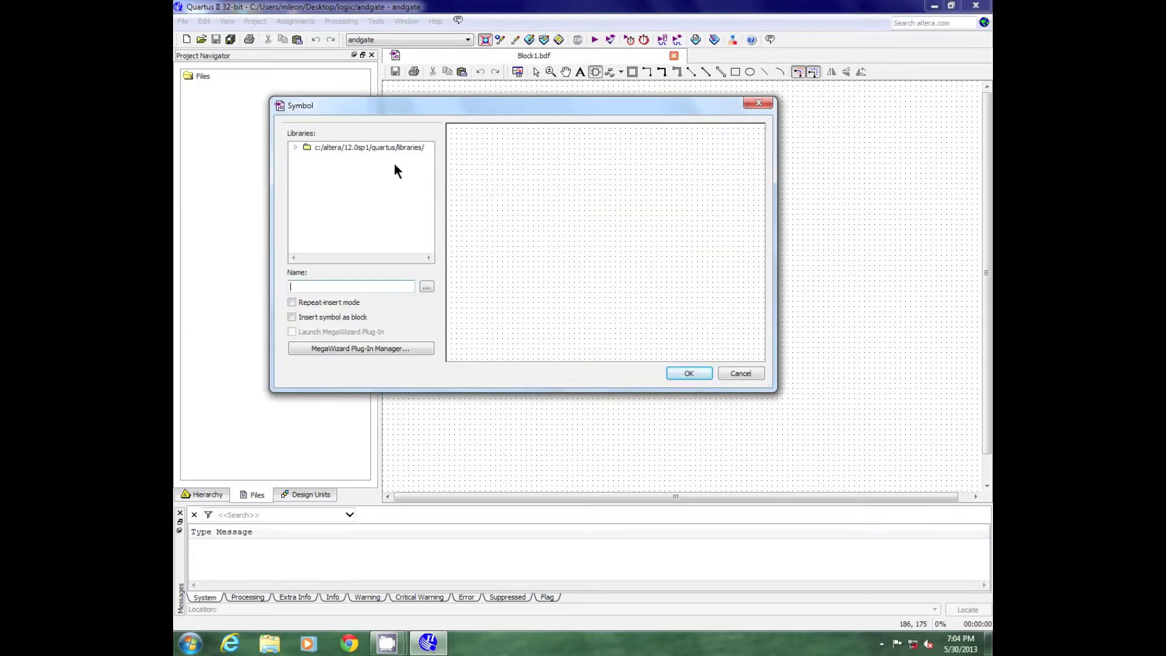
- Insert an and2 gate from the primitives logic library near the upper middle of the schematic
double_click(351, 147)
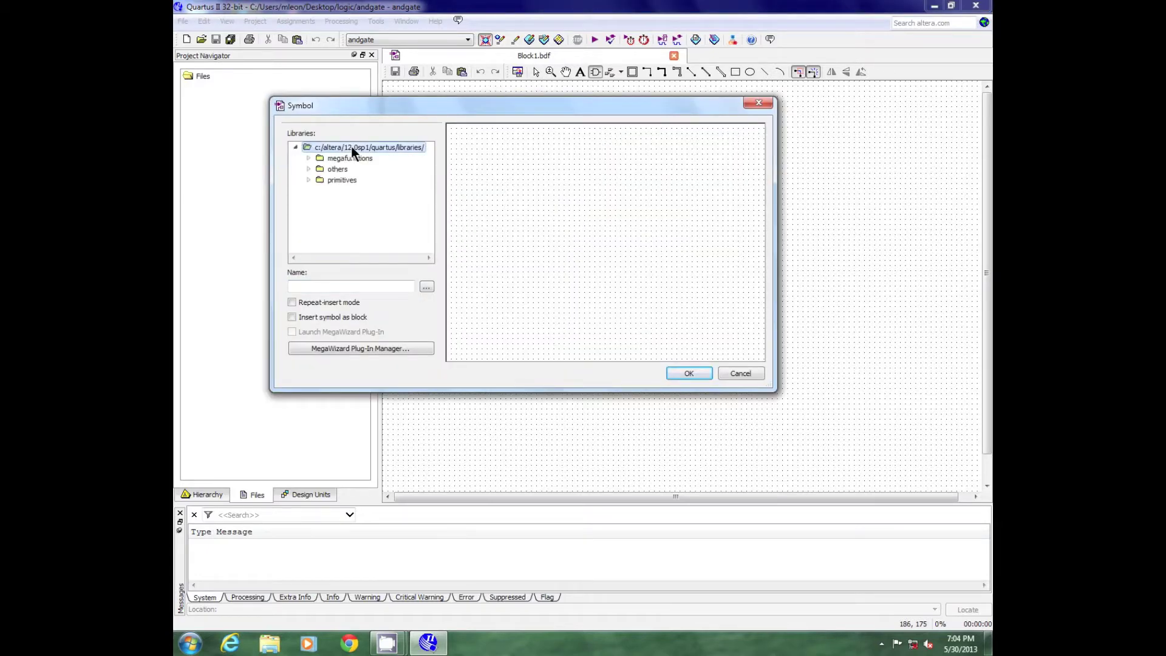
double_click(350, 180)
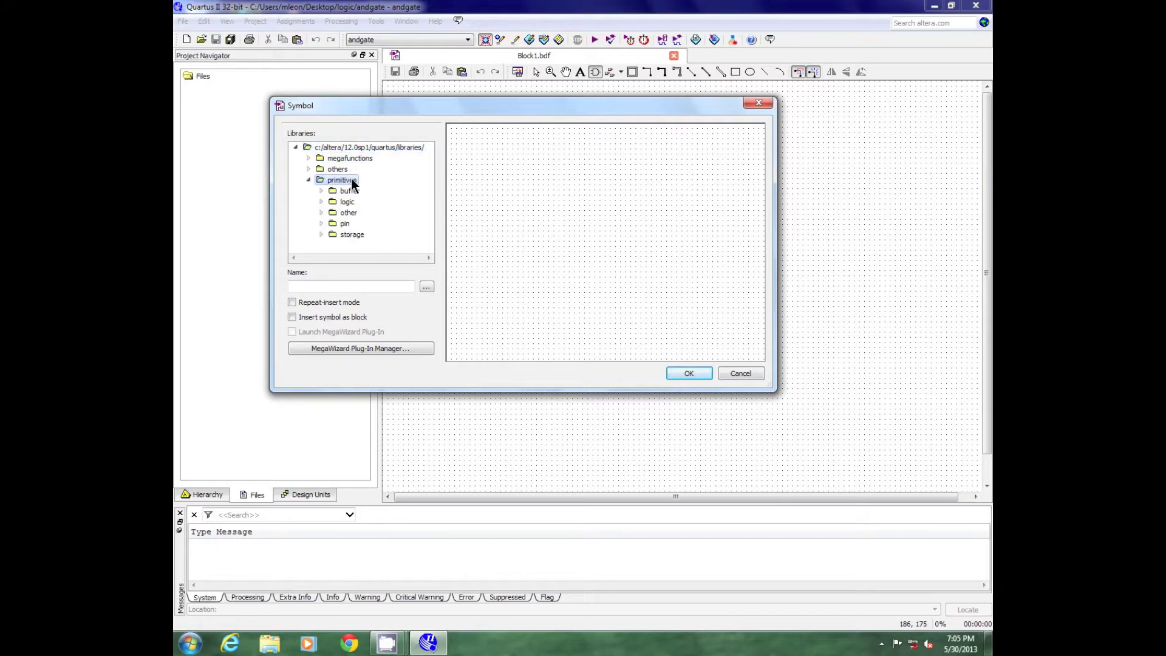
double_click(346, 202)
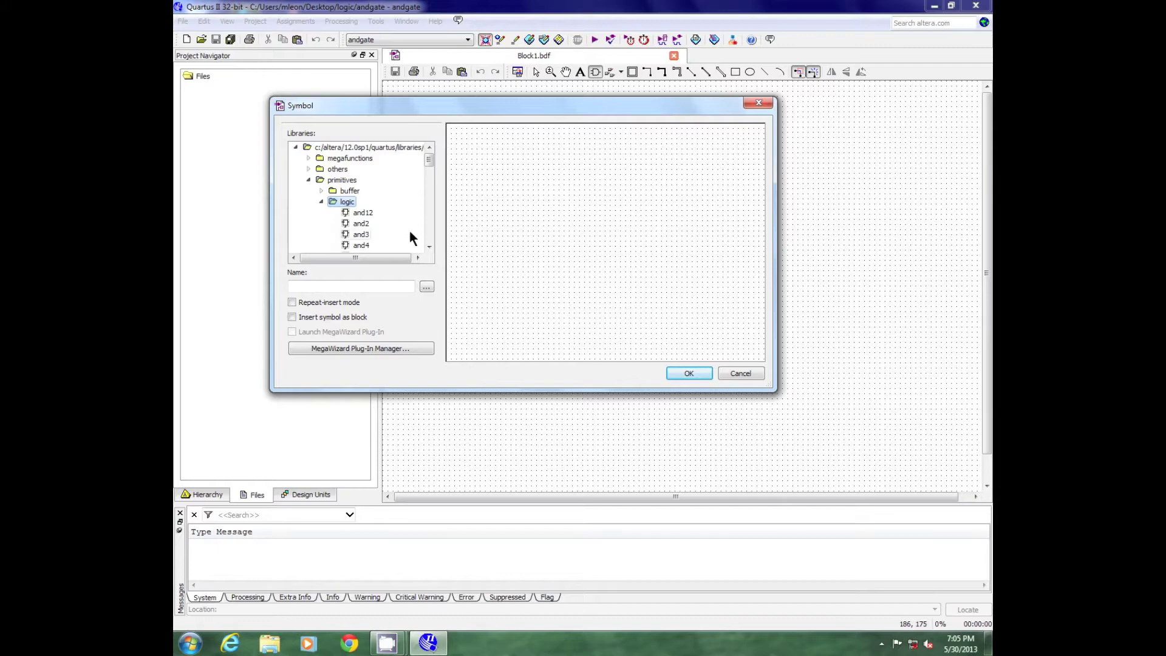
left_click(361, 224)
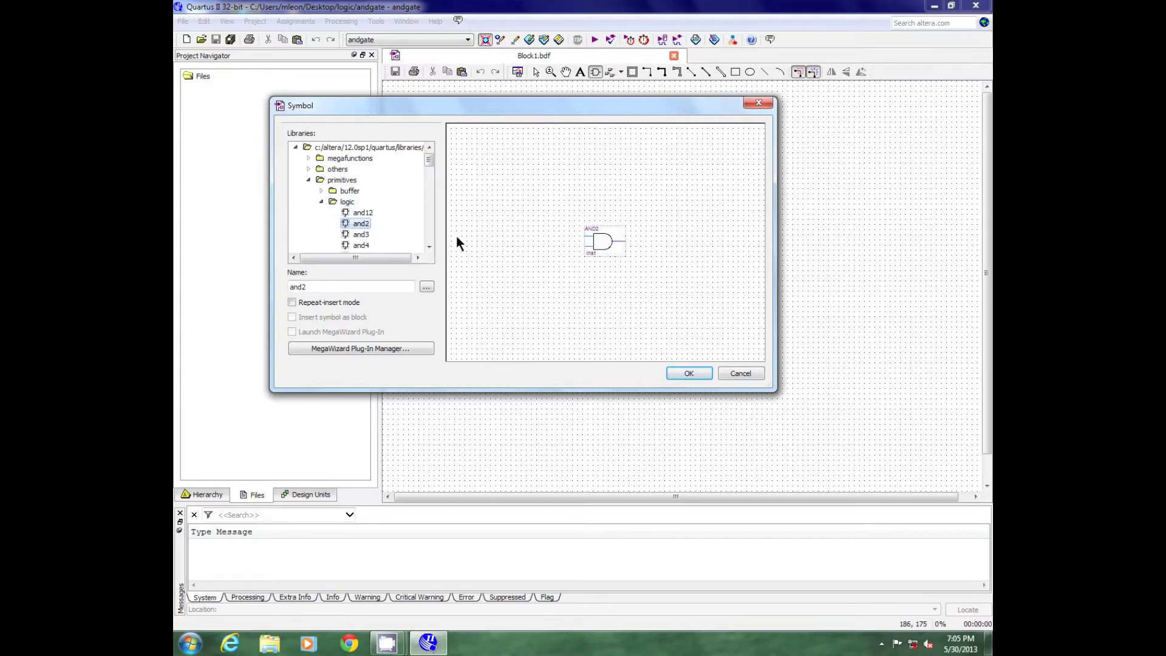
left_click(694, 371)
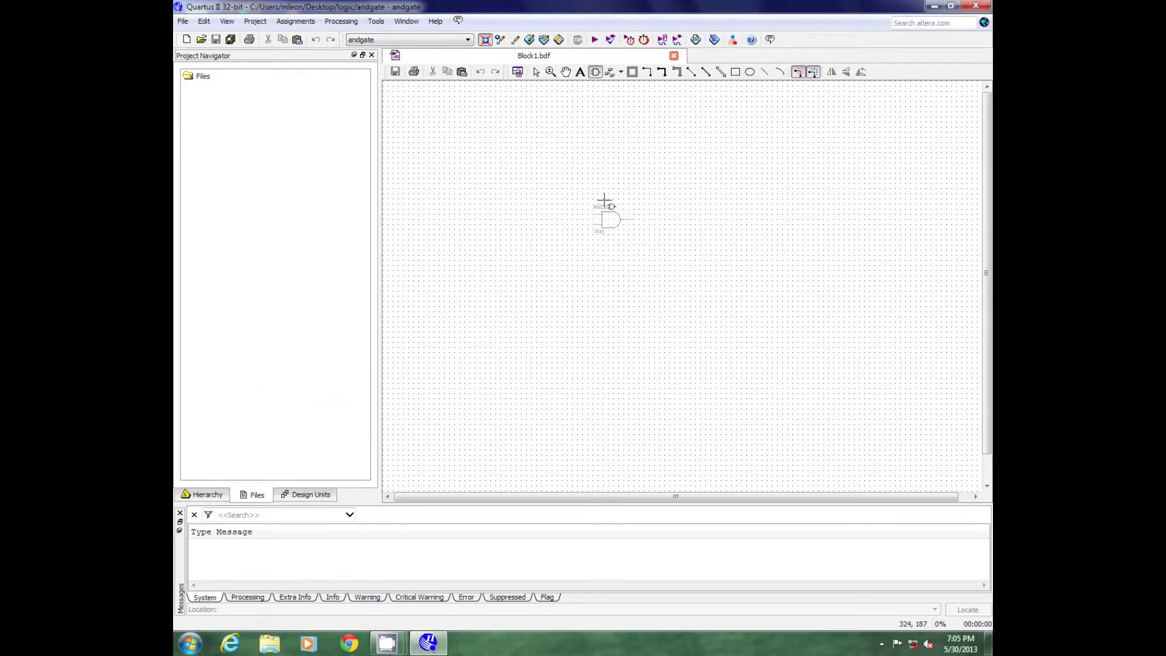
left_click(592, 212)
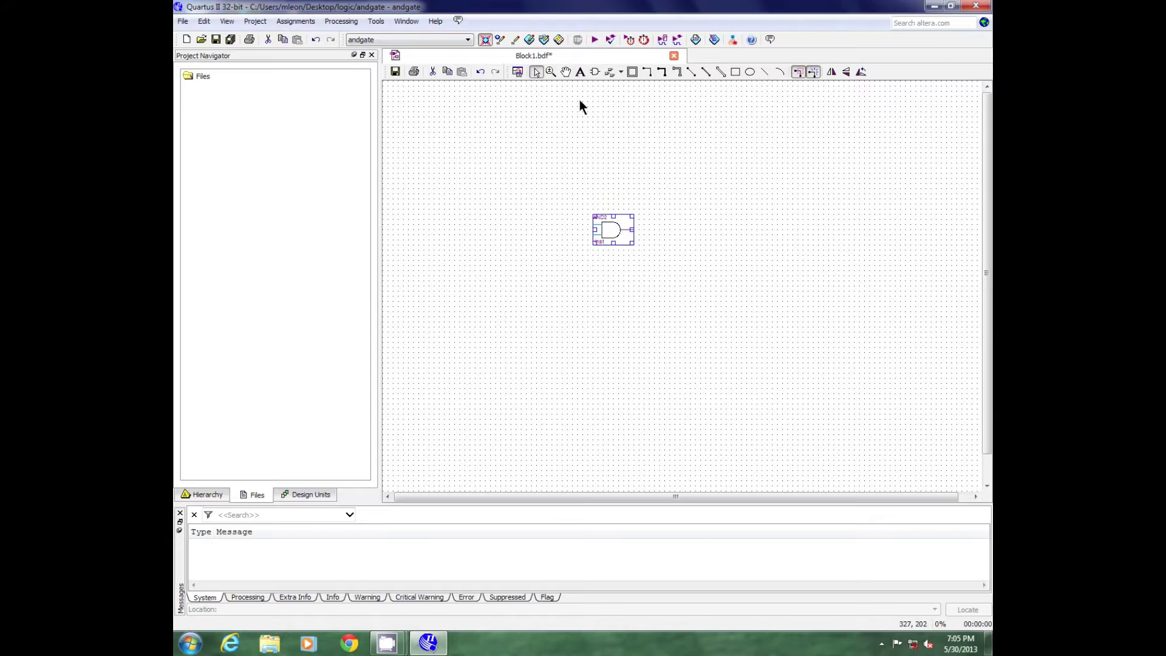
- Place two input pins from the primitives pin library, one above and one below the AND gate, and end insertion
left_click(594, 73)
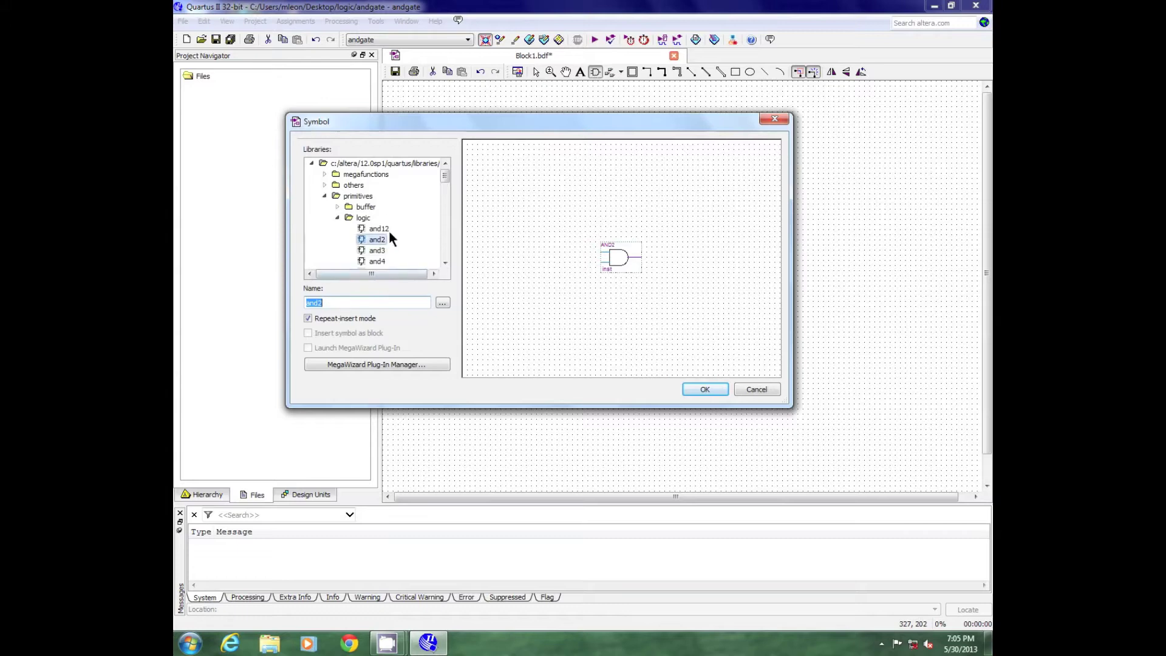
left_click(338, 217)
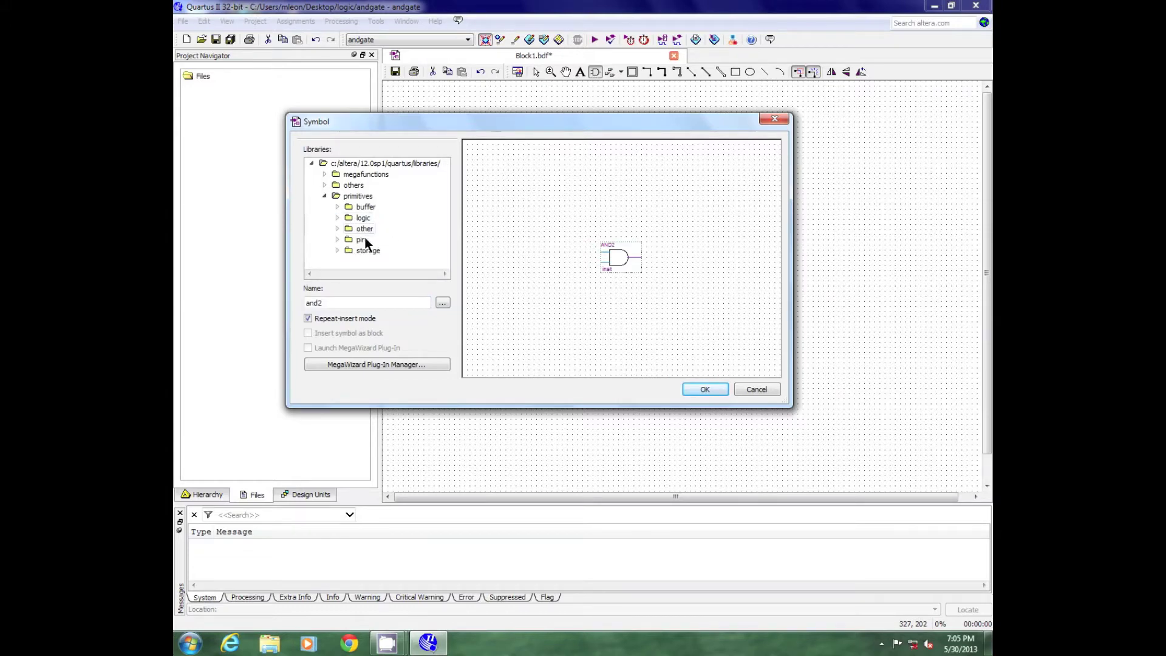
double_click(361, 240)
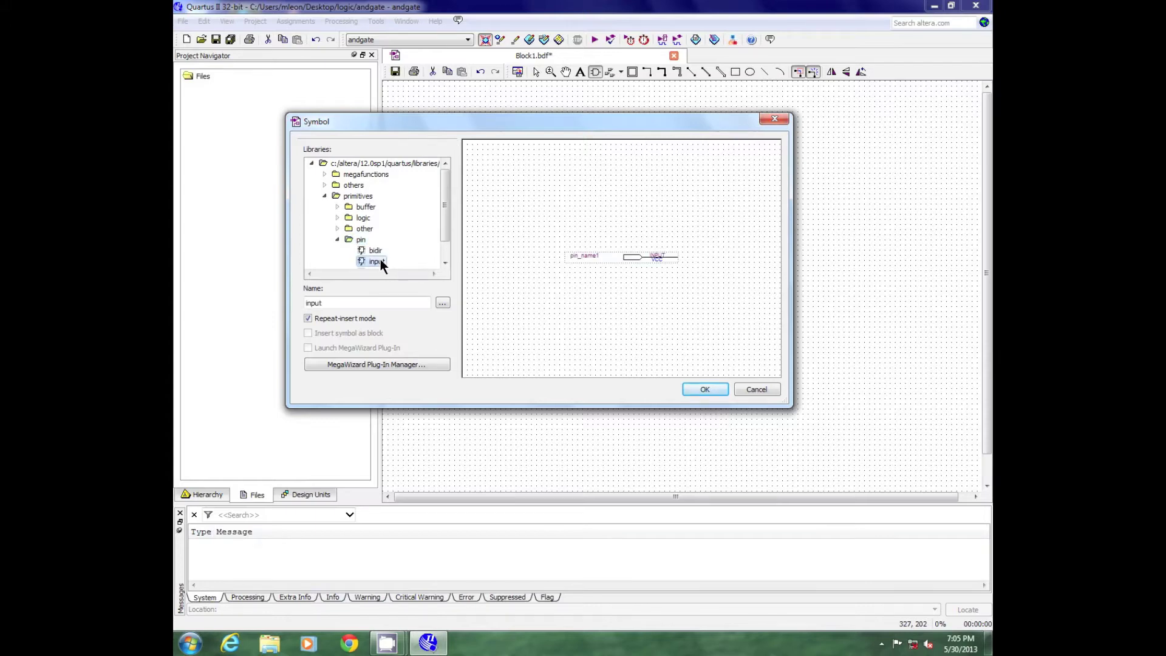
double_click(380, 260)
left_click(489, 145)
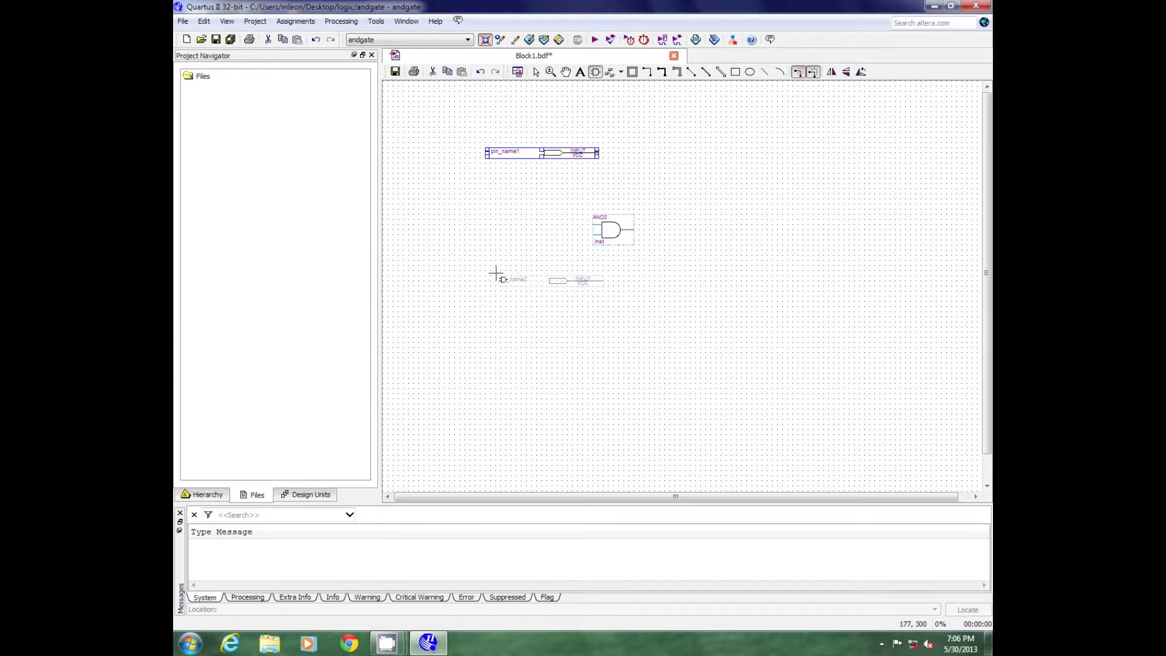
left_click(496, 273)
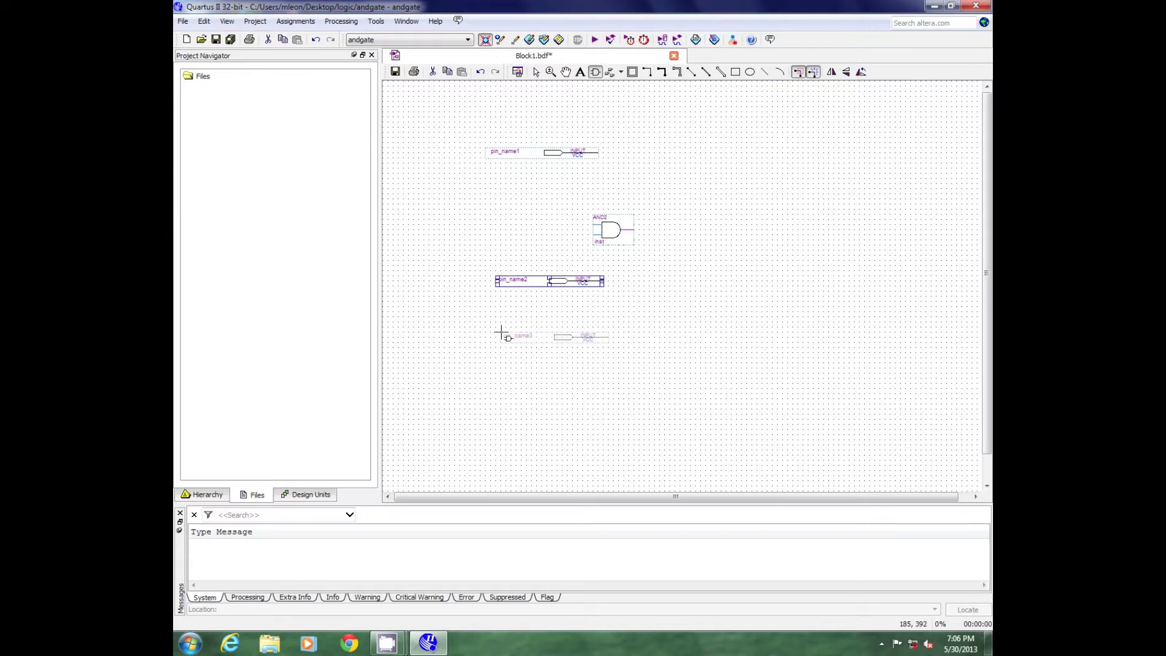
key("Escape")
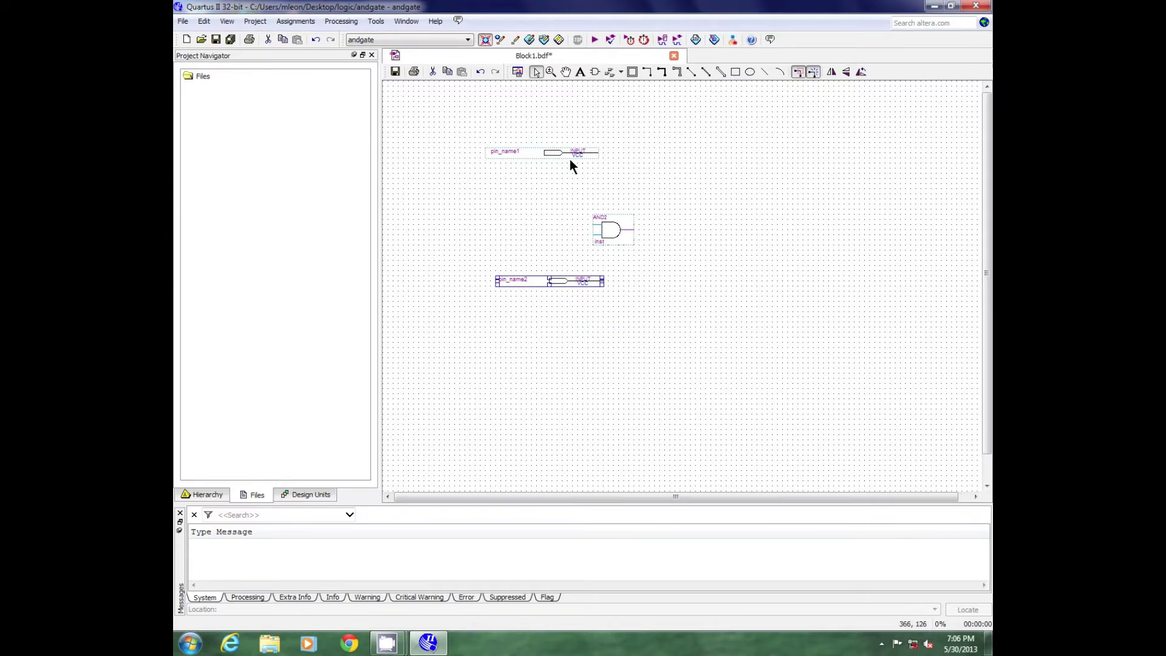
- Move pin_name1 to the left of the AND gate and try to wire it to the gate's upper input
left_click_drag(552, 152, 486, 209)
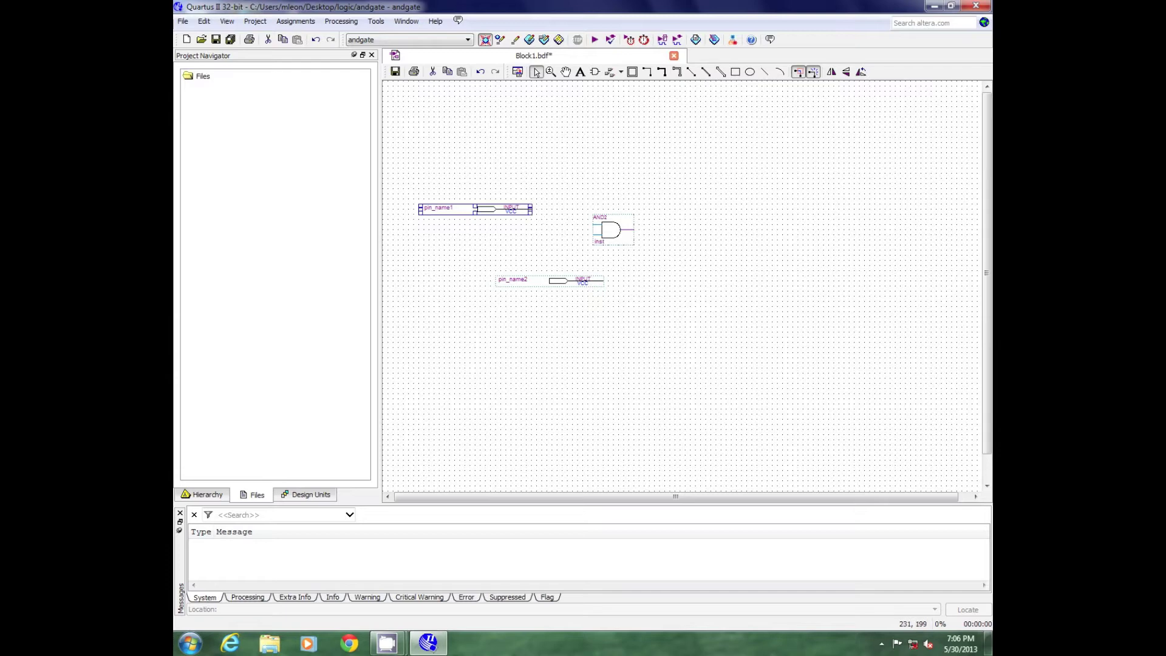
left_click(532, 209)
left_click_drag(531, 209, 587, 224)
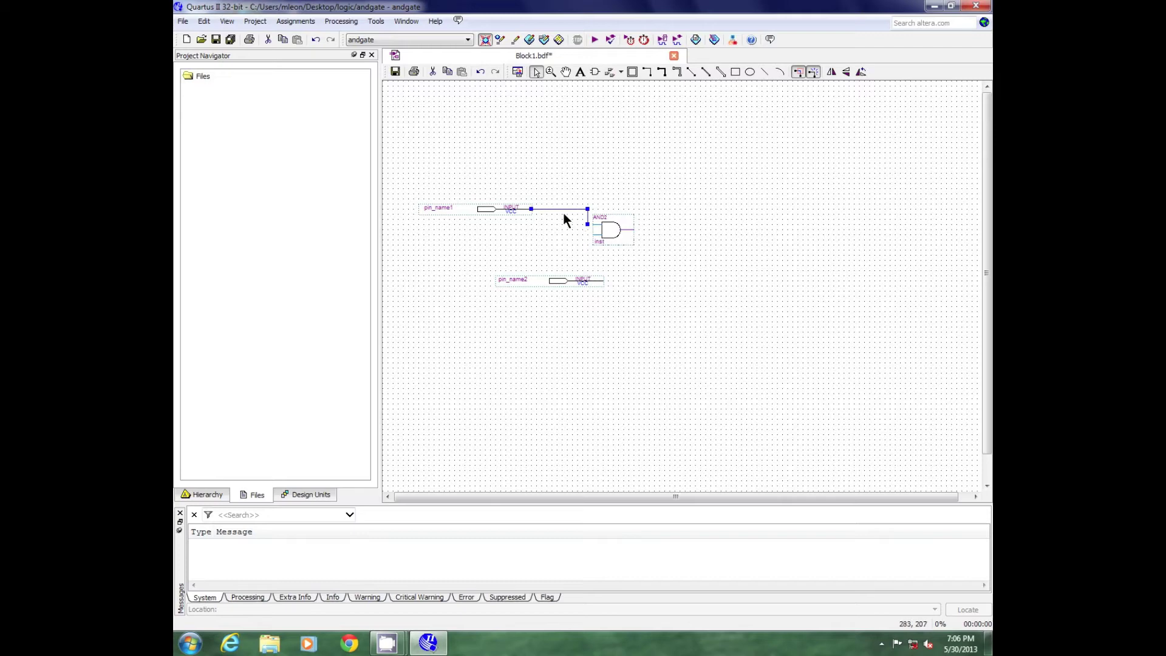
left_click_drag(480, 210, 469, 199)
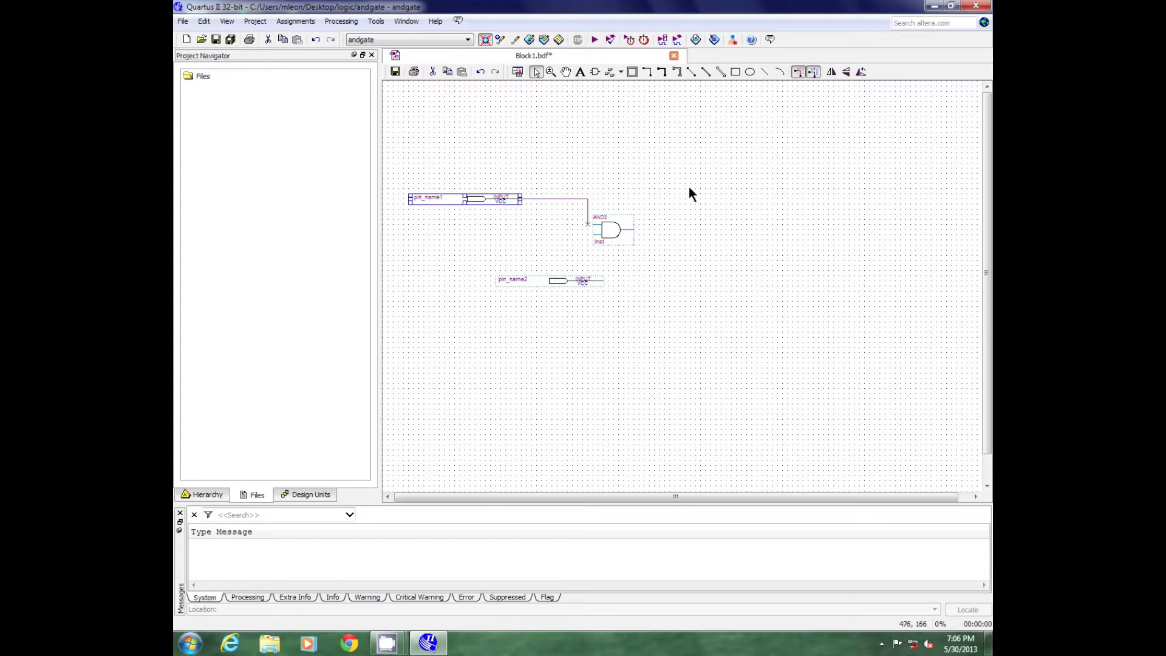
- Delete the misplaced wire between pin_name1 and the AND gate
left_click(573, 198)
right_click(565, 201)
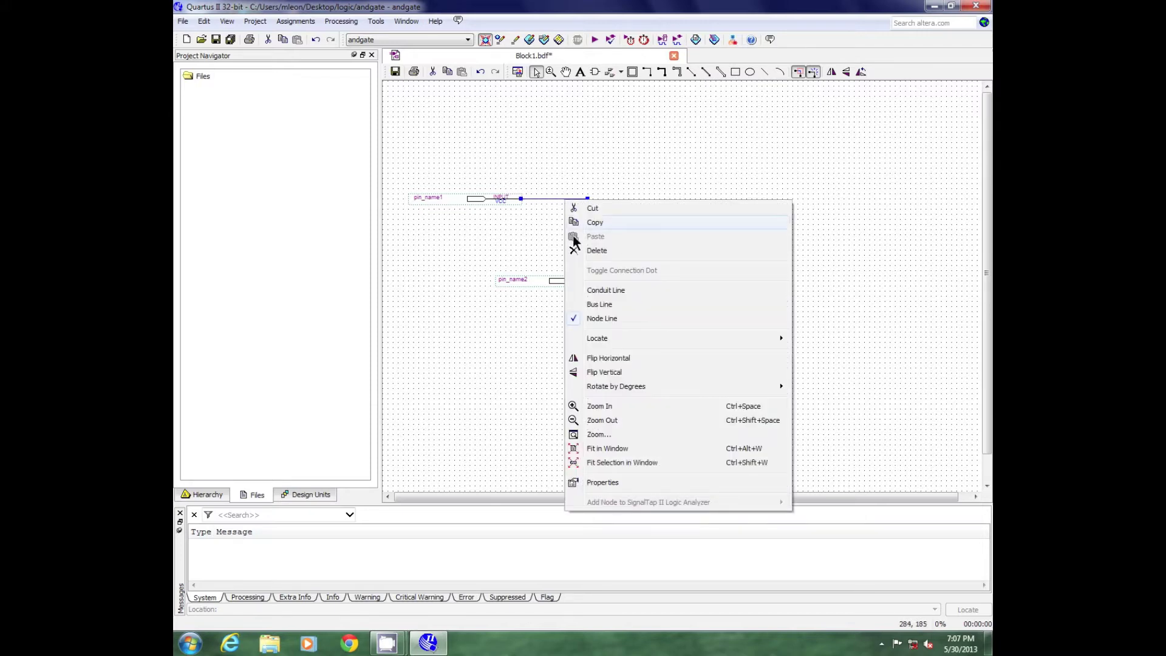
left_click(587, 251)
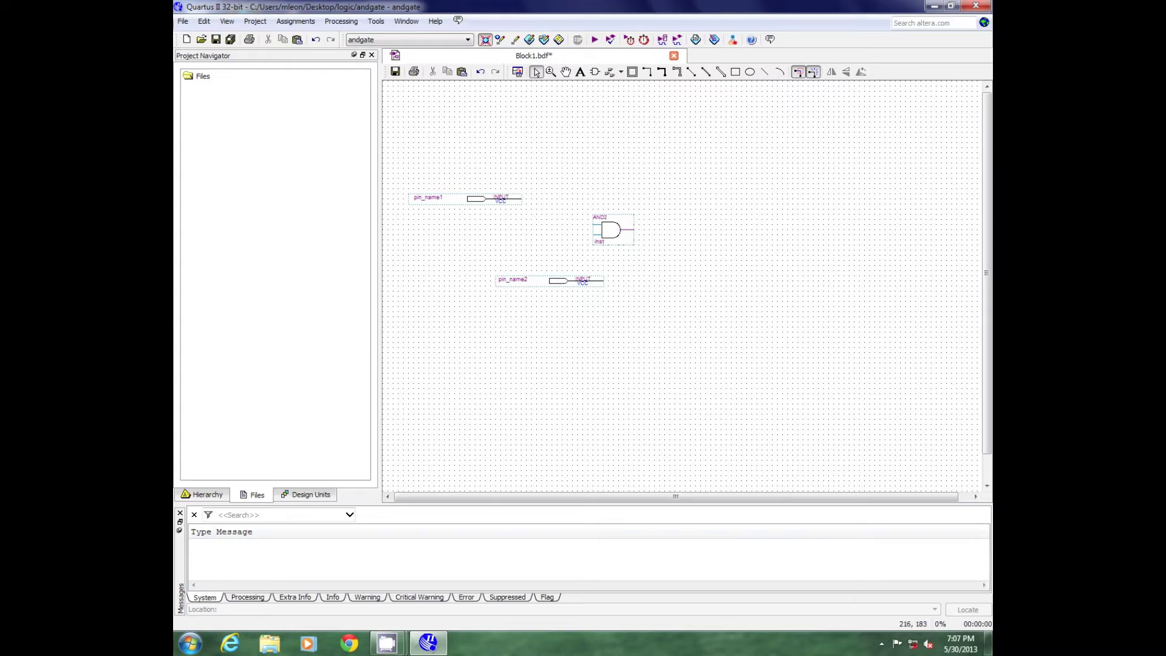
- Wire pin_name1 to the AND gate's upper input and move the pin level with it for a straight connection
mouse_move(523, 200)
left_mouse_down()
mouse_move(568, 227)
mouse_move(593, 224)
left_mouse_up()
left_click(773, 199)
left_click_drag(482, 198, 488, 224)
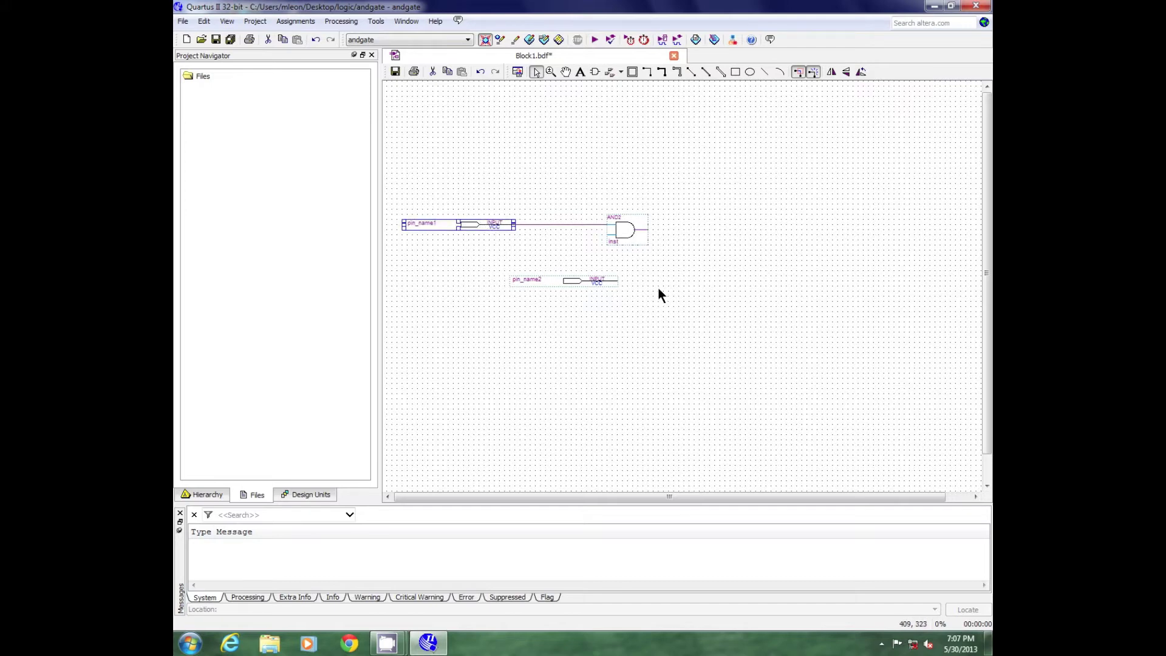
- Move pin_name2 left, below pin_name1, and wire it to the AND gate's lower input
left_click(578, 285)
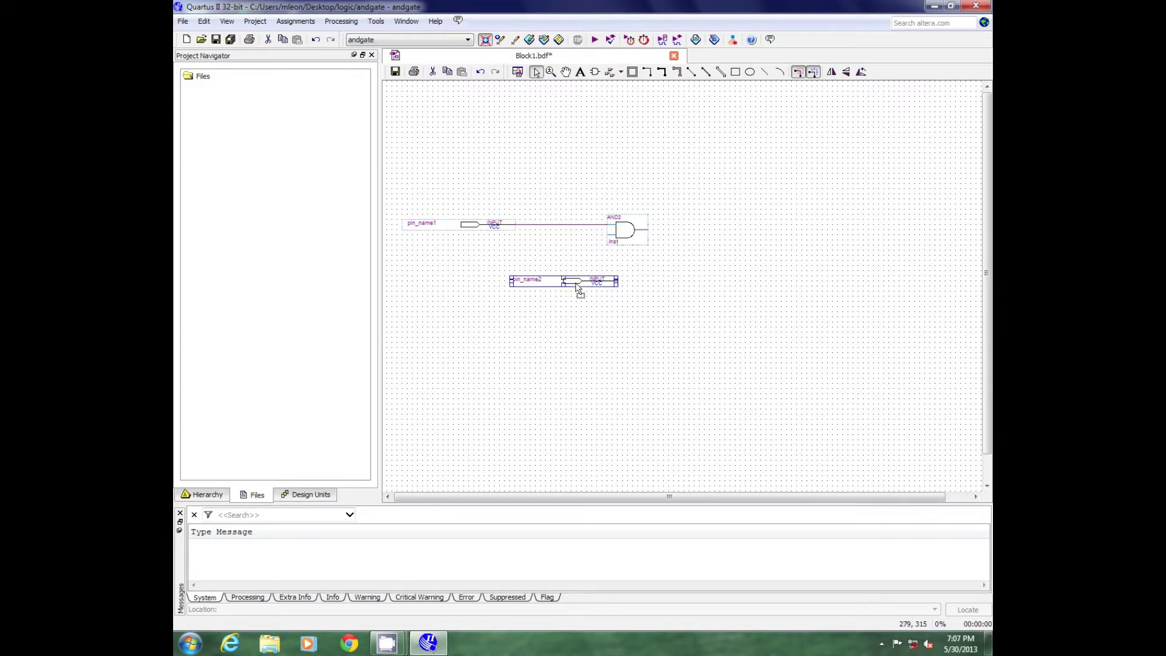
left_click_drag(577, 285, 504, 272)
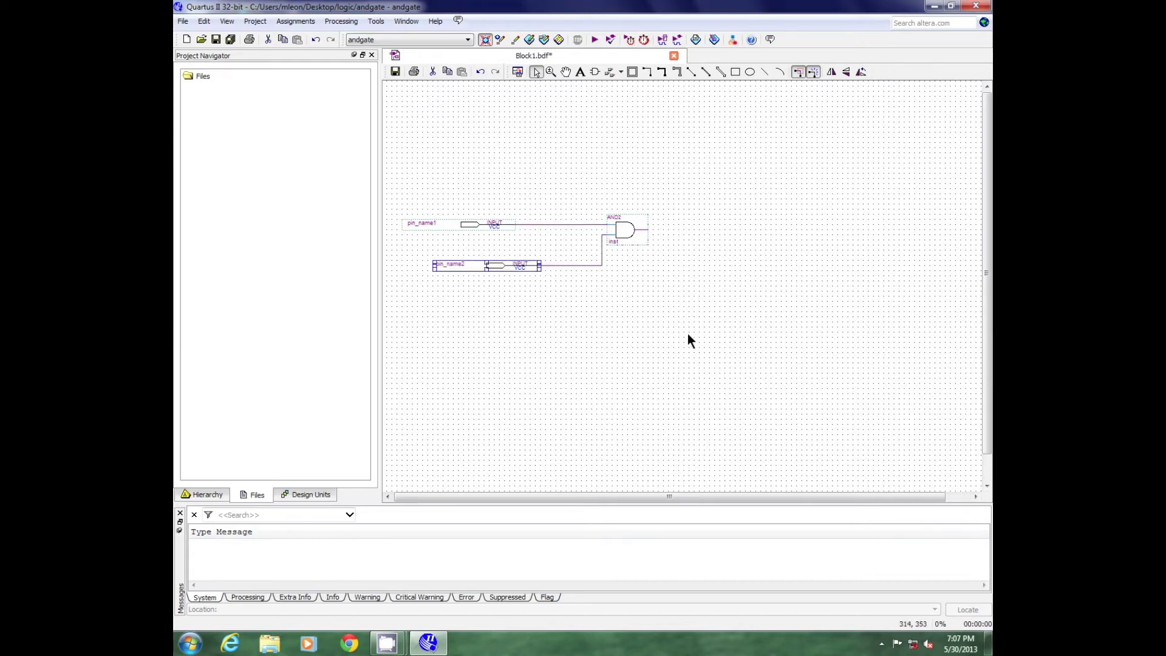
left_click(632, 319)
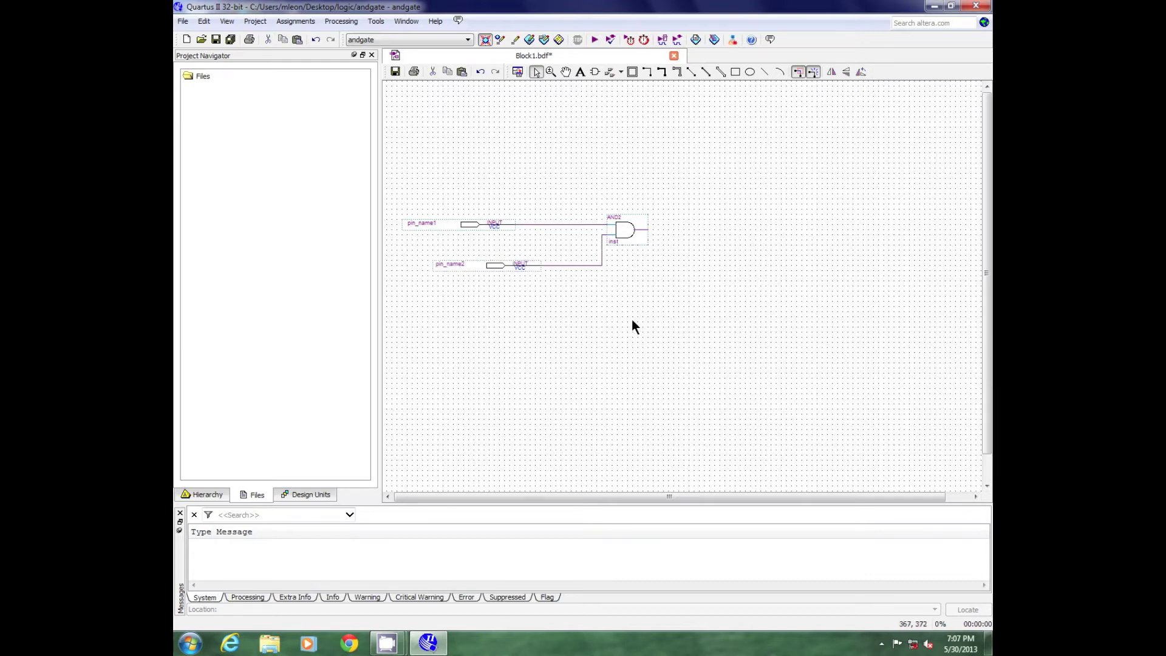
- Insert an output pin from the pin primitives, place it to the right of the AND gate and wire it level with the gate's output
double_click(495, 331)
left_click_drag(464, 225, 447, 242)
left_click(405, 266)
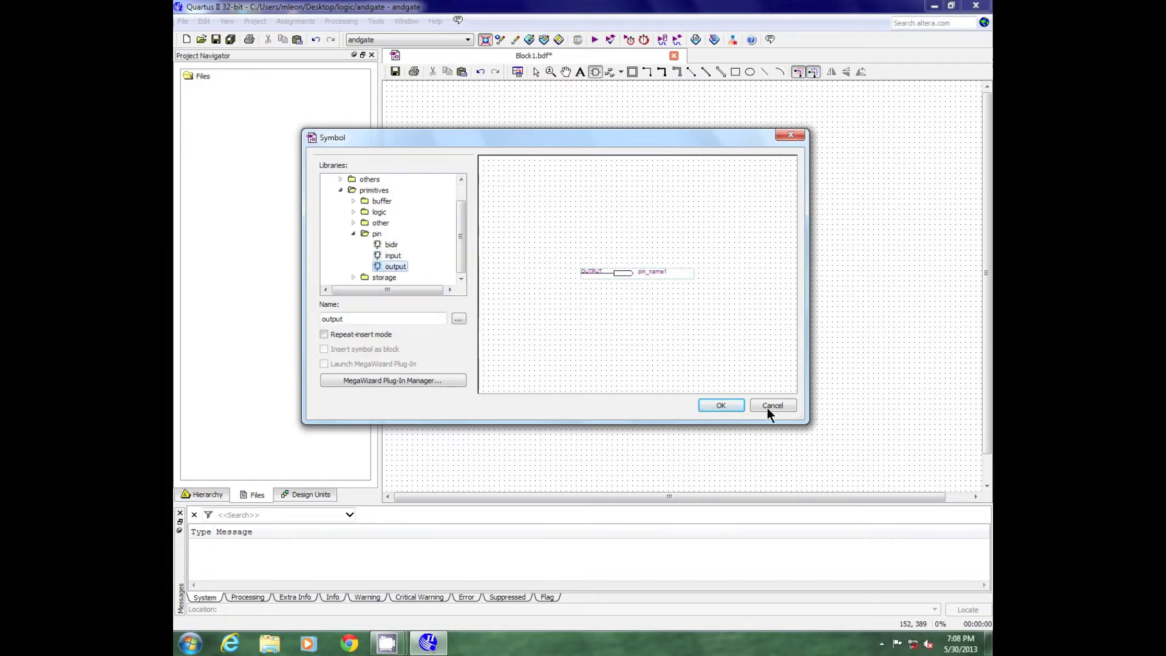
left_click(718, 403)
left_click(735, 236)
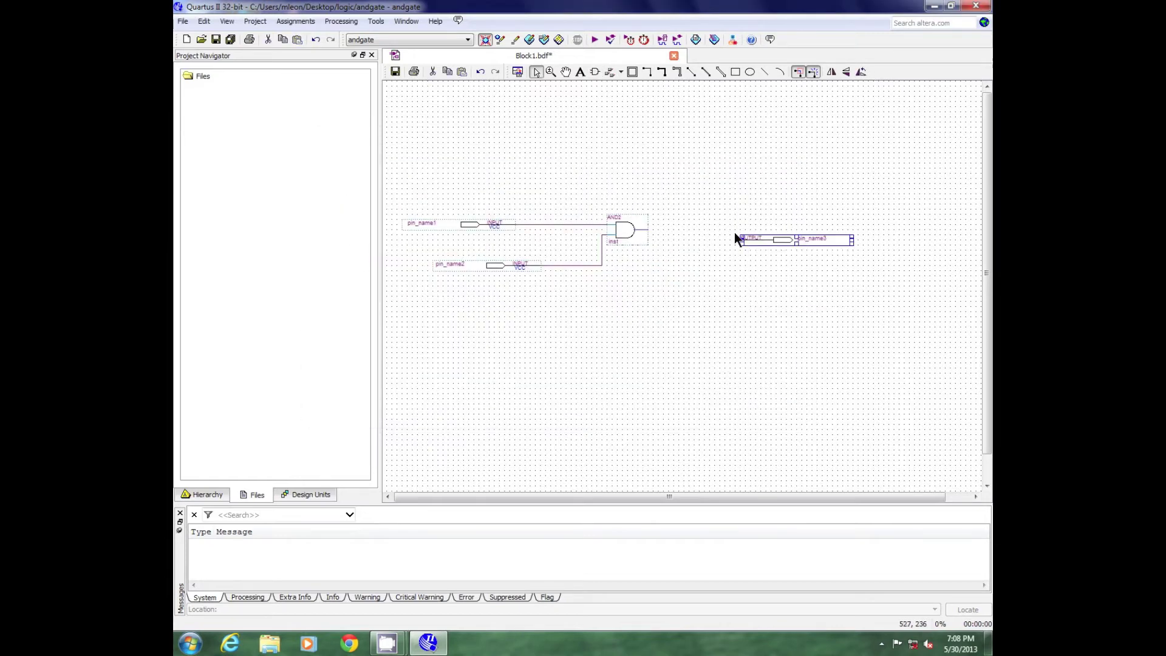
mouse_move(786, 240)
left_mouse_down()
mouse_move(694, 229)
mouse_move(777, 231)
left_mouse_up()
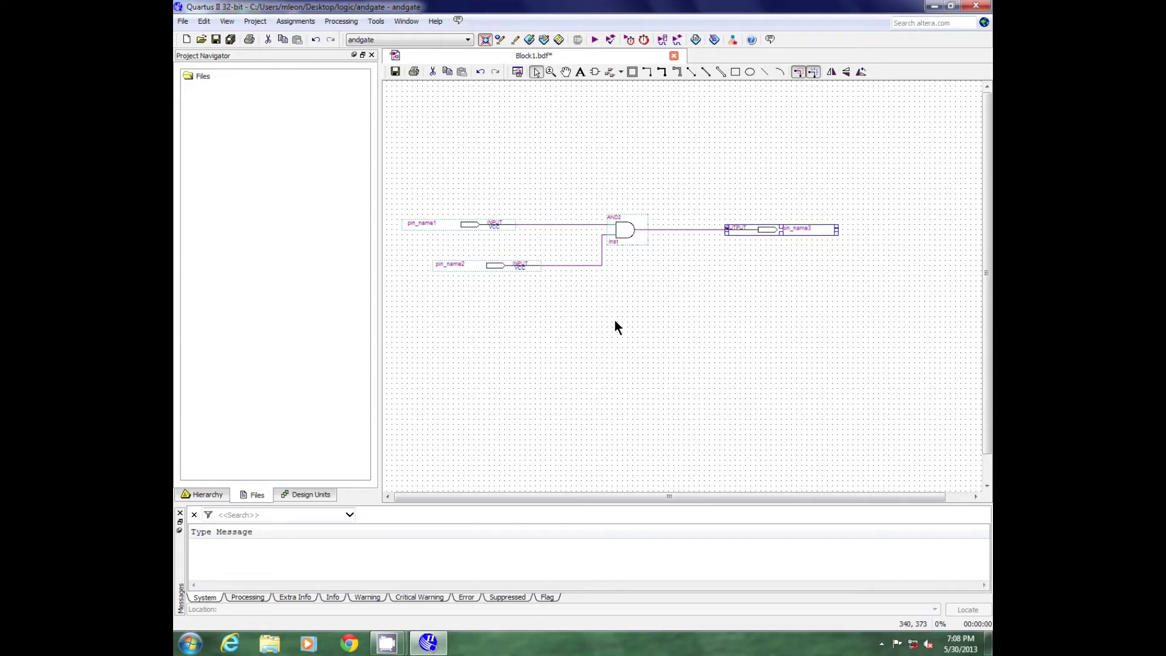
- Run Analysis & Synthesis, saving the schematic as andgate in the logic folder as part of the project, and return to the schematic
left_click(608, 41)
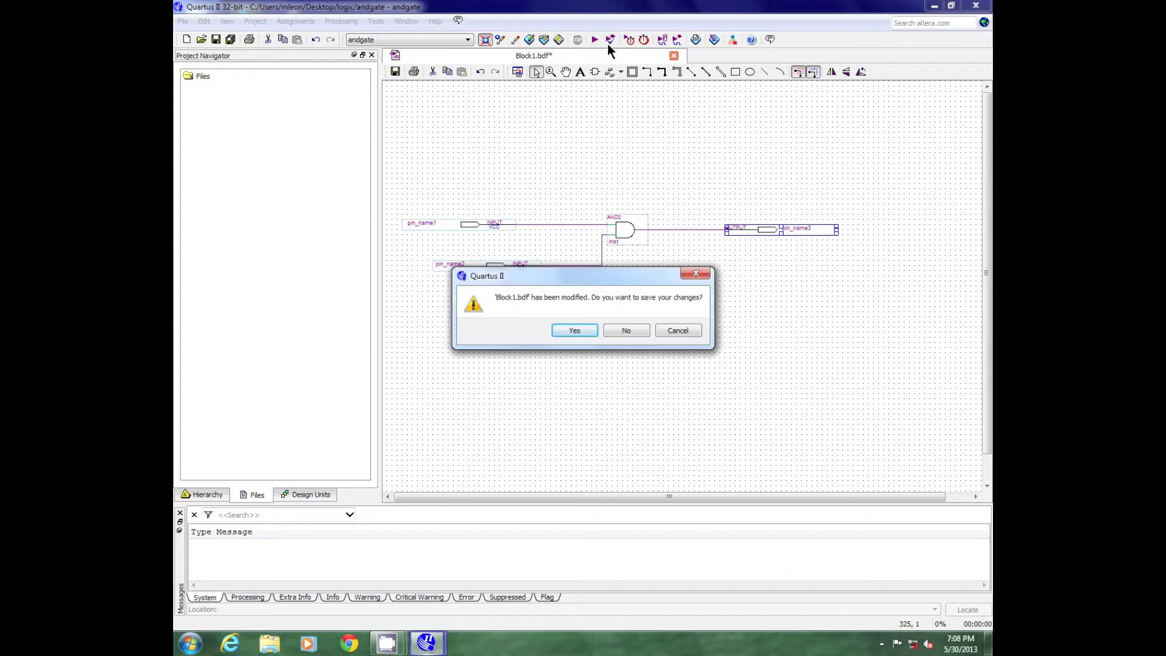
left_click(581, 329)
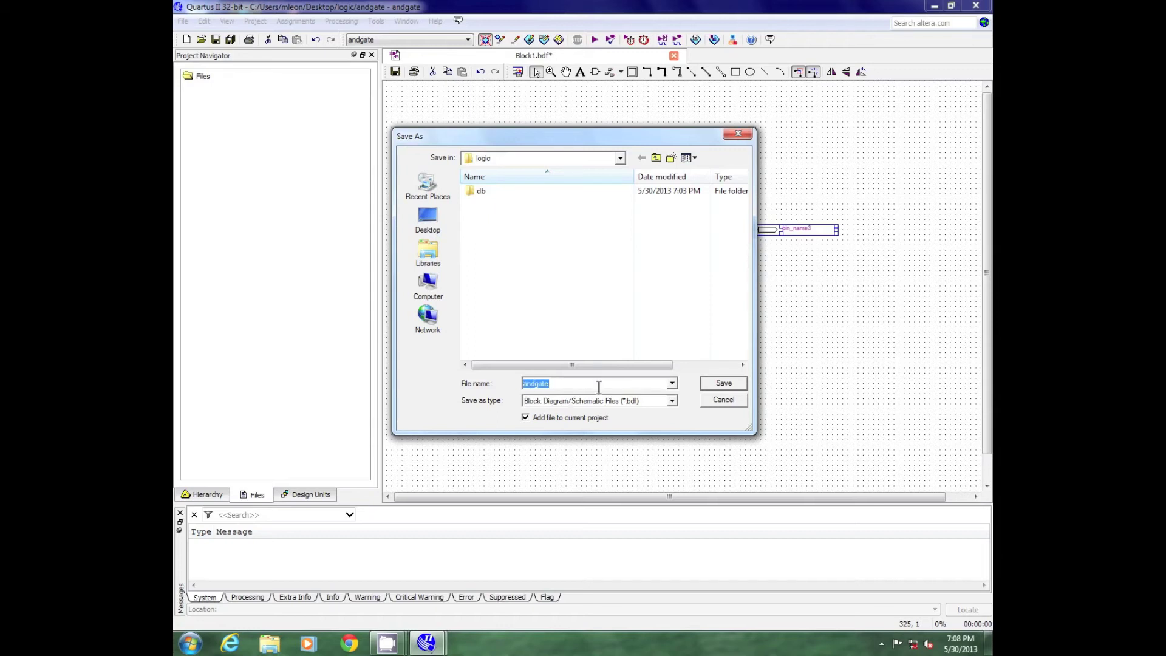
left_click(724, 382)
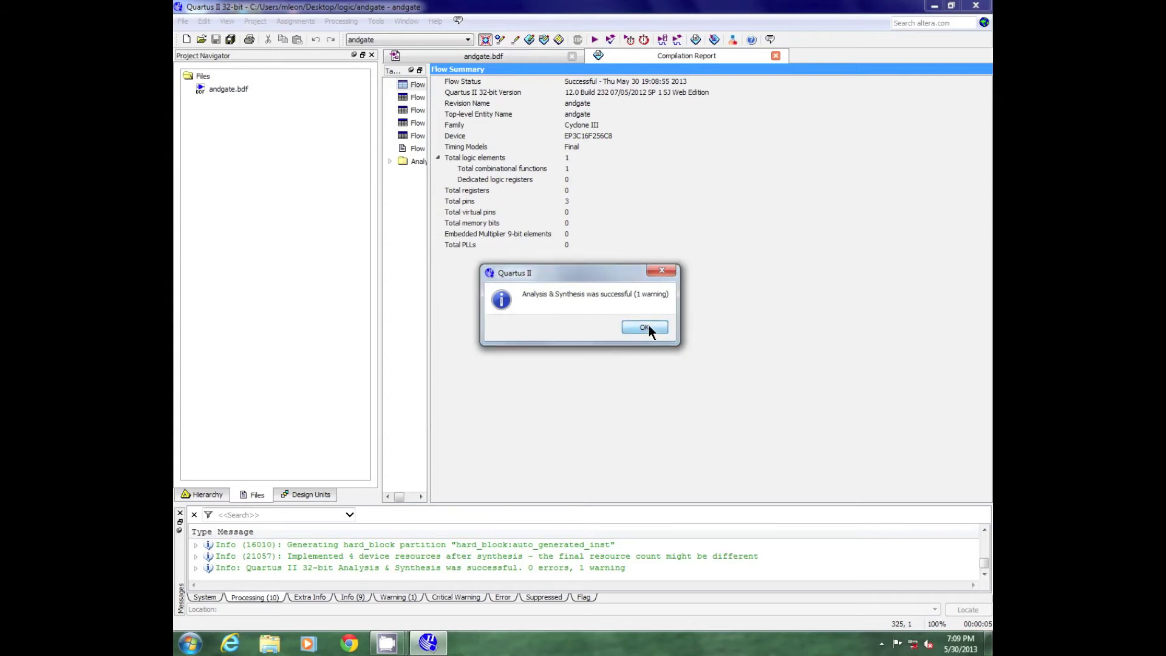
left_click(644, 327)
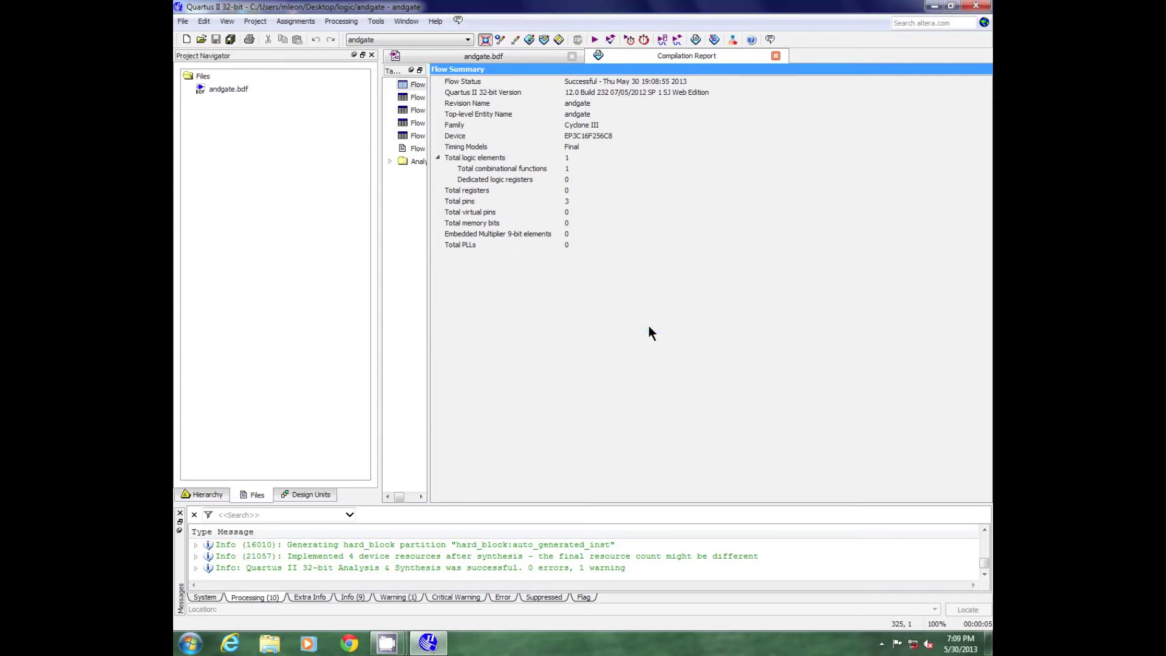
double_click(237, 91)
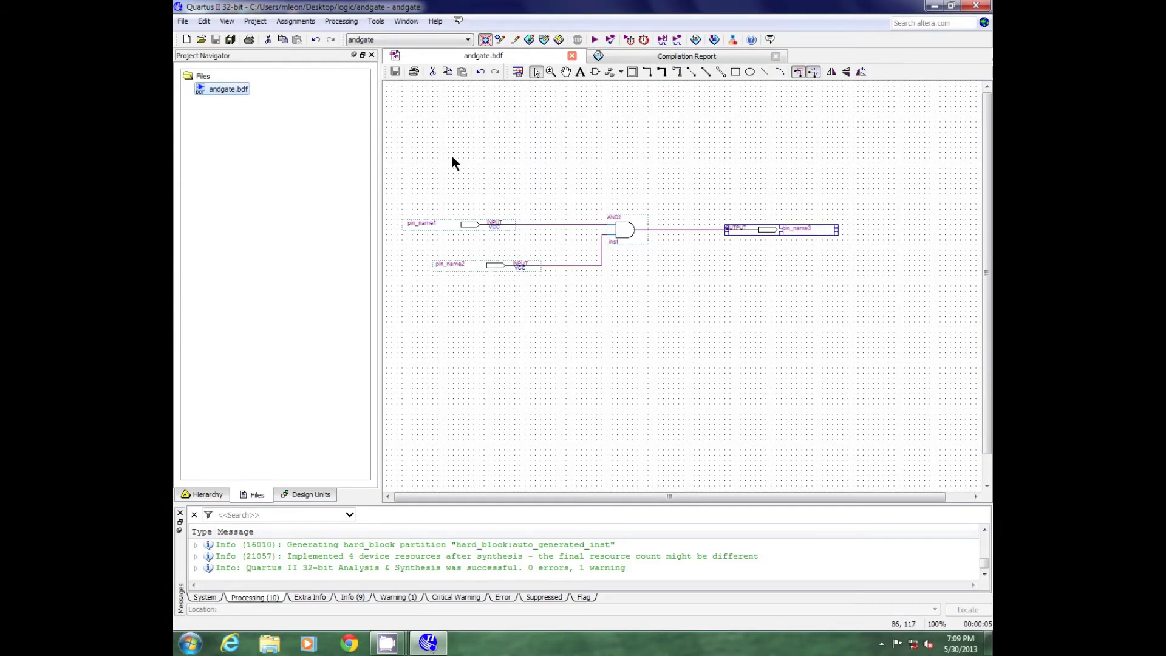